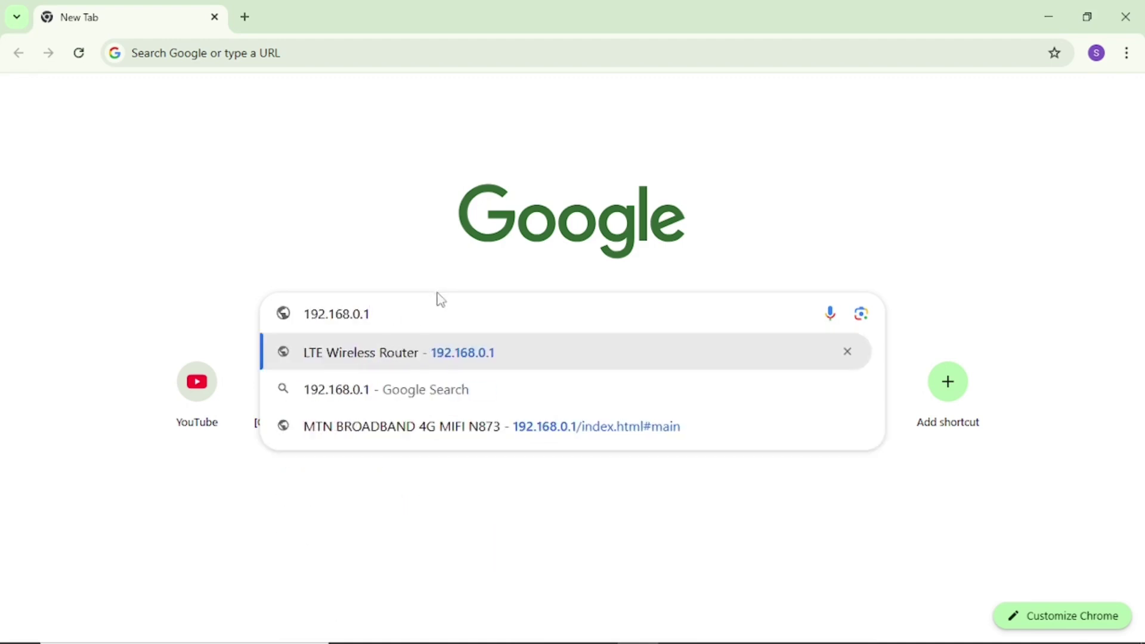
Step: Load the router portal at 192.168.0.1 and glance at the Windows Wi-Fi network list
key("Return")
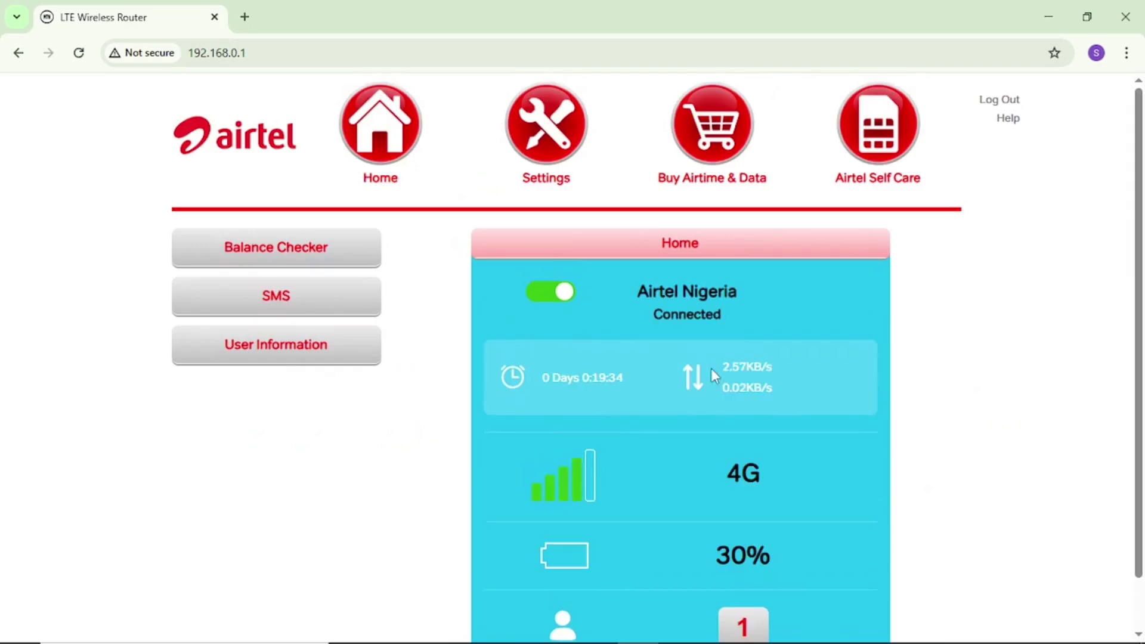
mouse_move(1051, 636)
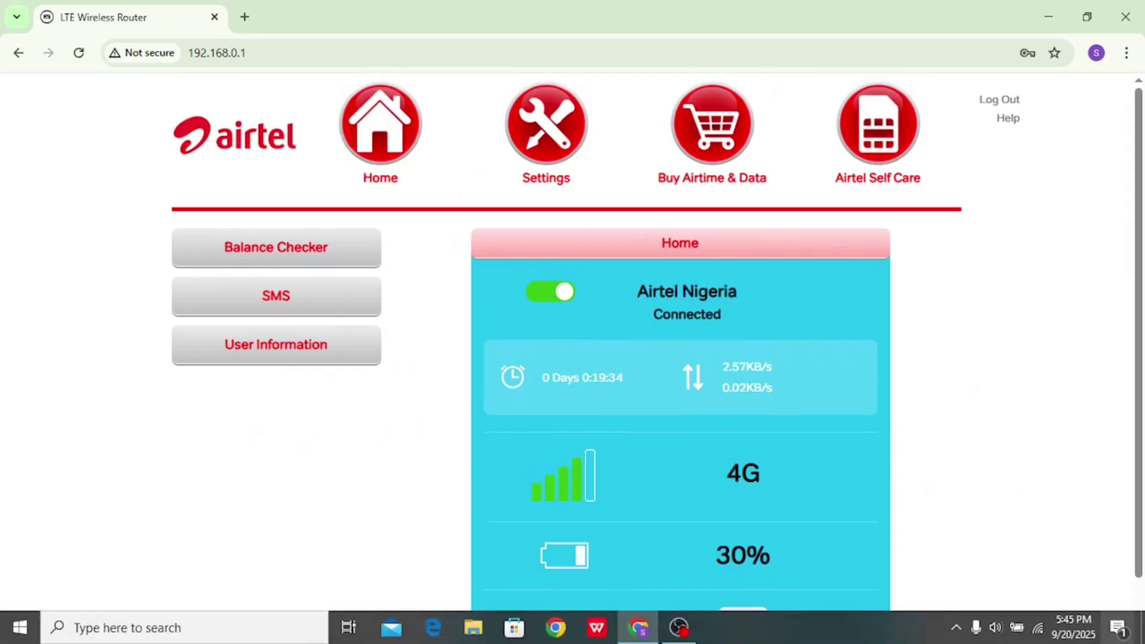
left_click(1039, 629)
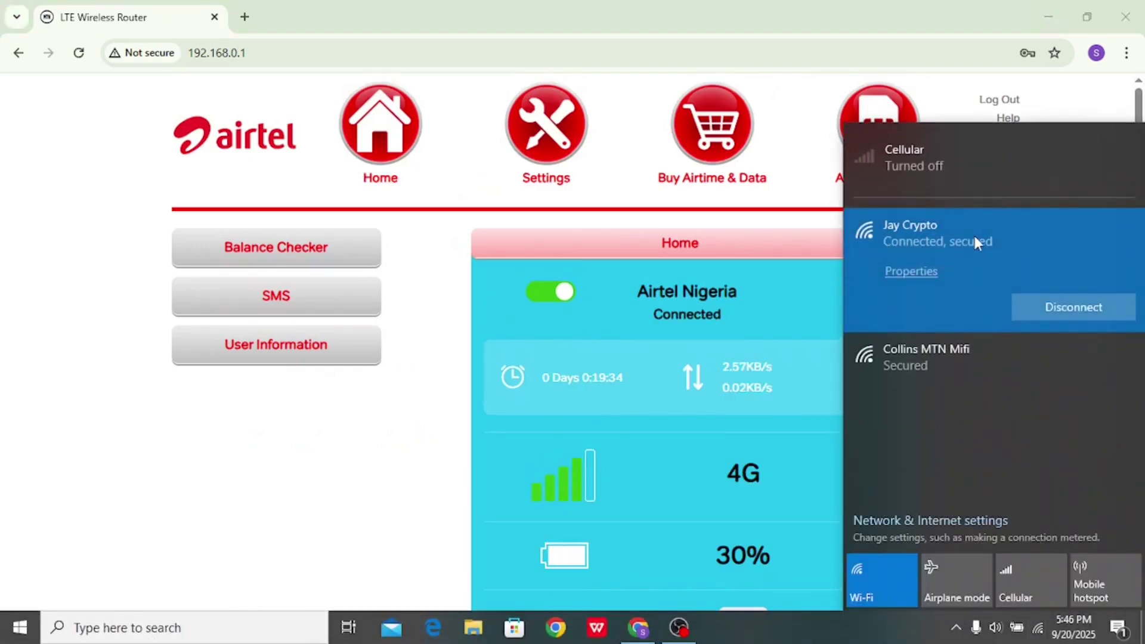
left_click(305, 444)
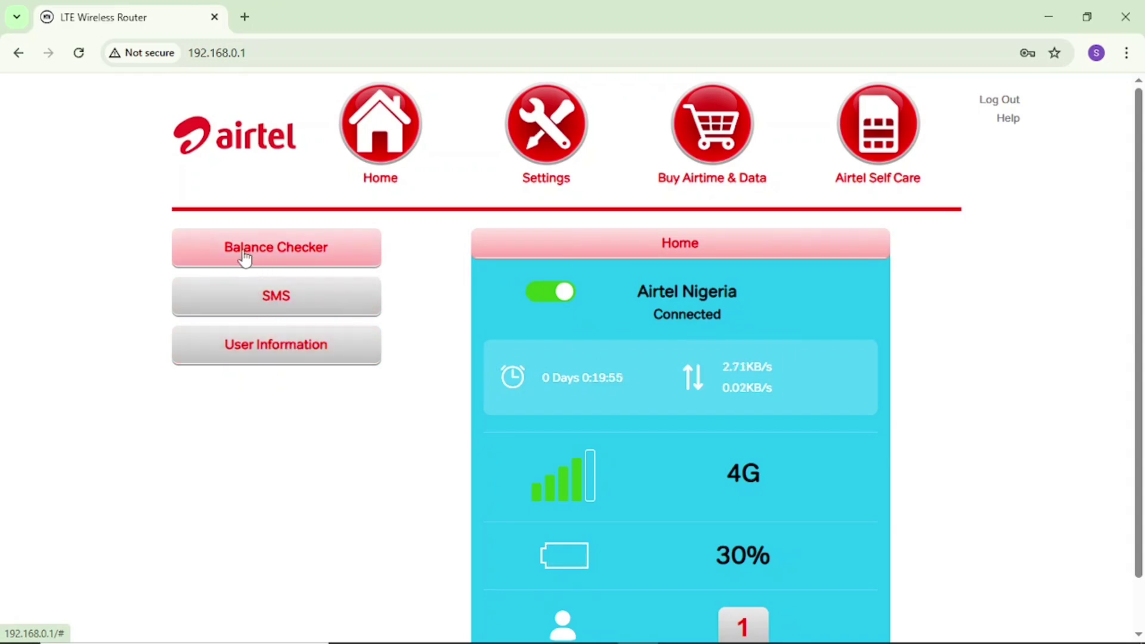
Step: Open Balance Checker and sign in as admin with the account password
left_click(296, 258)
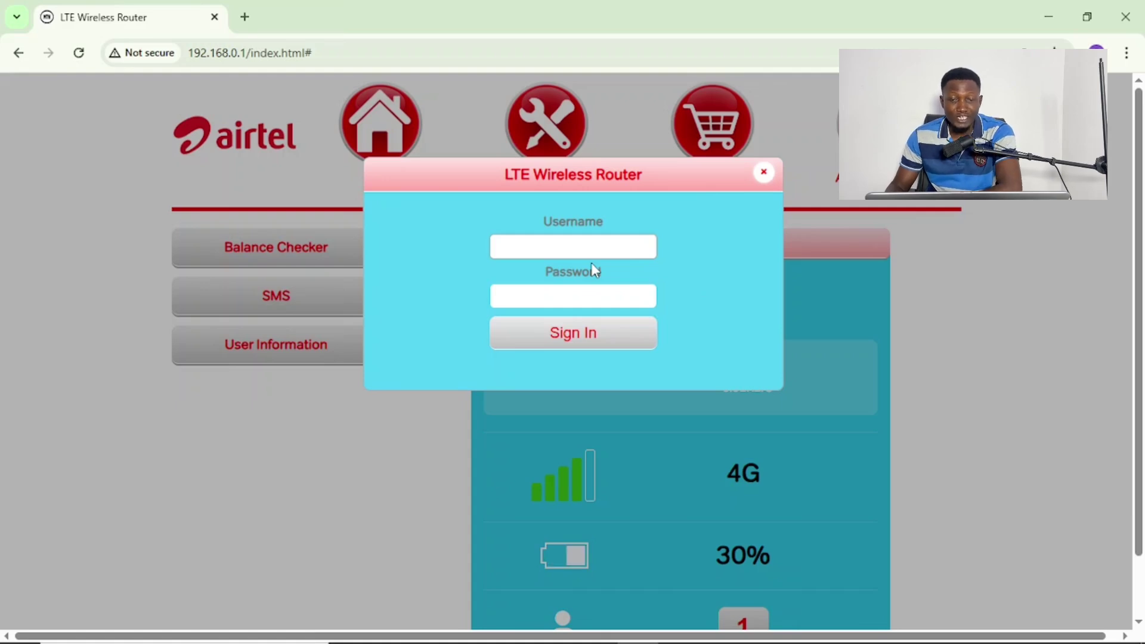
left_click(570, 250)
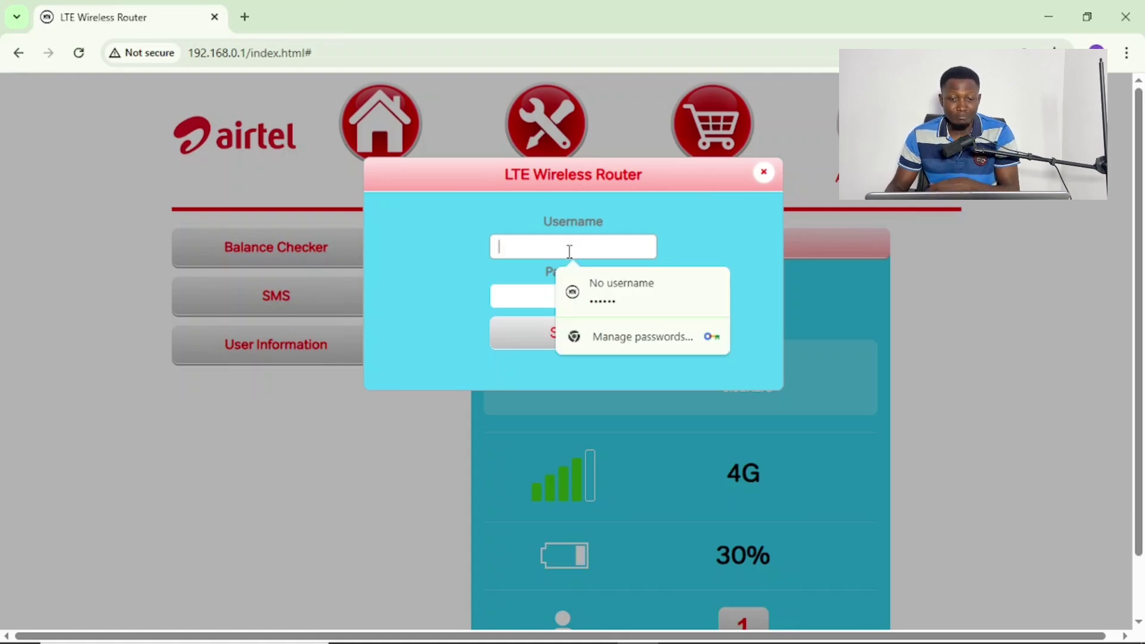
type("admin")
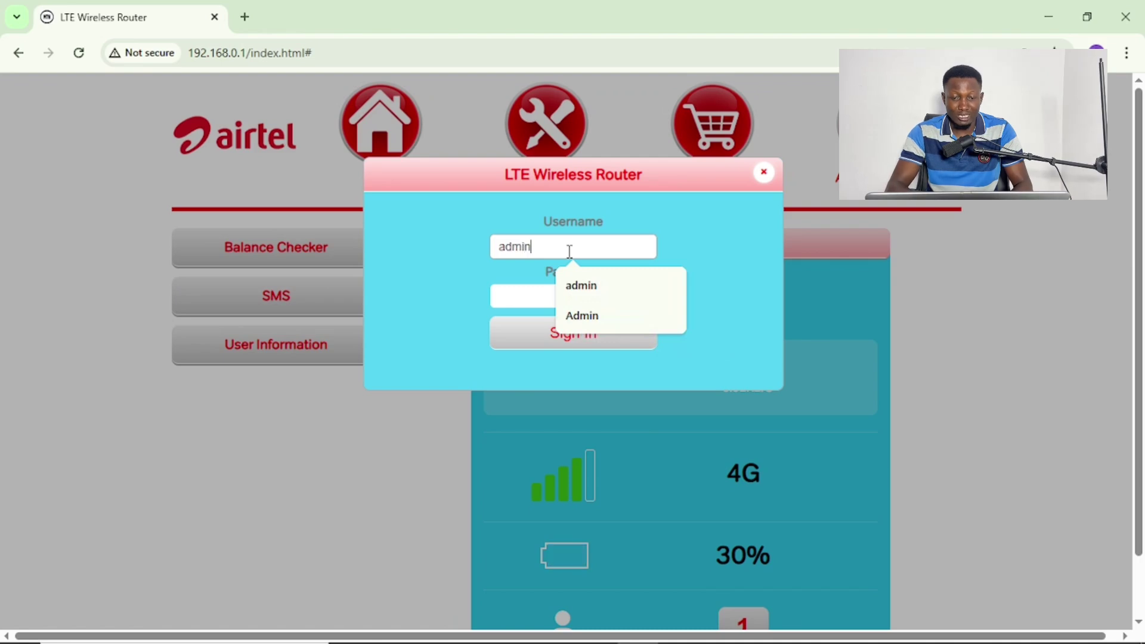
left_click(520, 295)
type("admin")
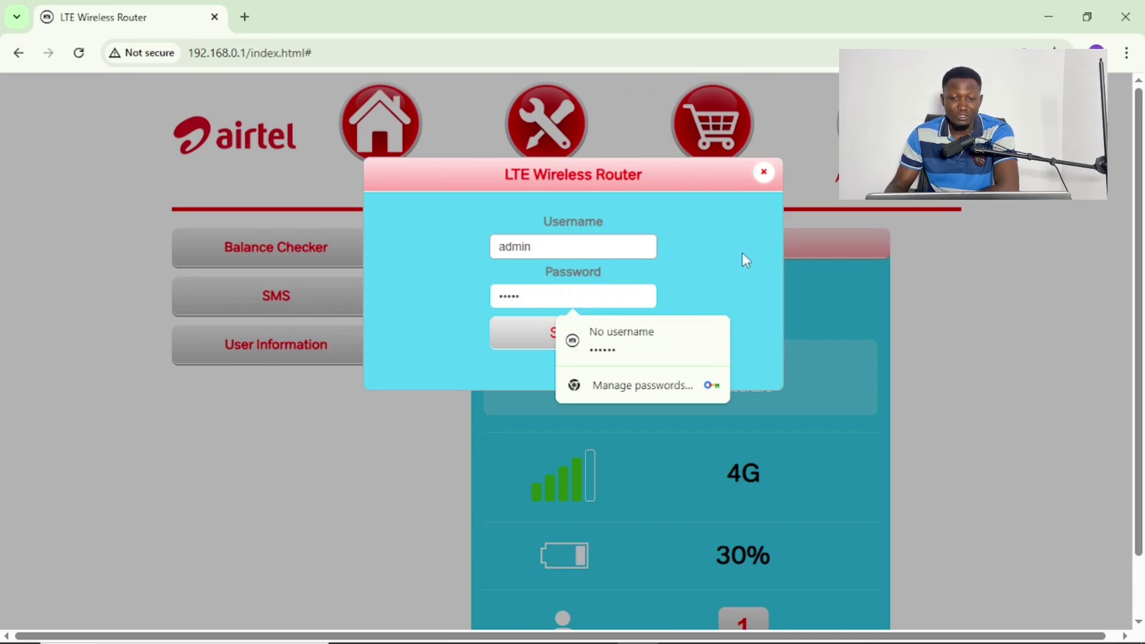
left_click(710, 276)
left_click(582, 335)
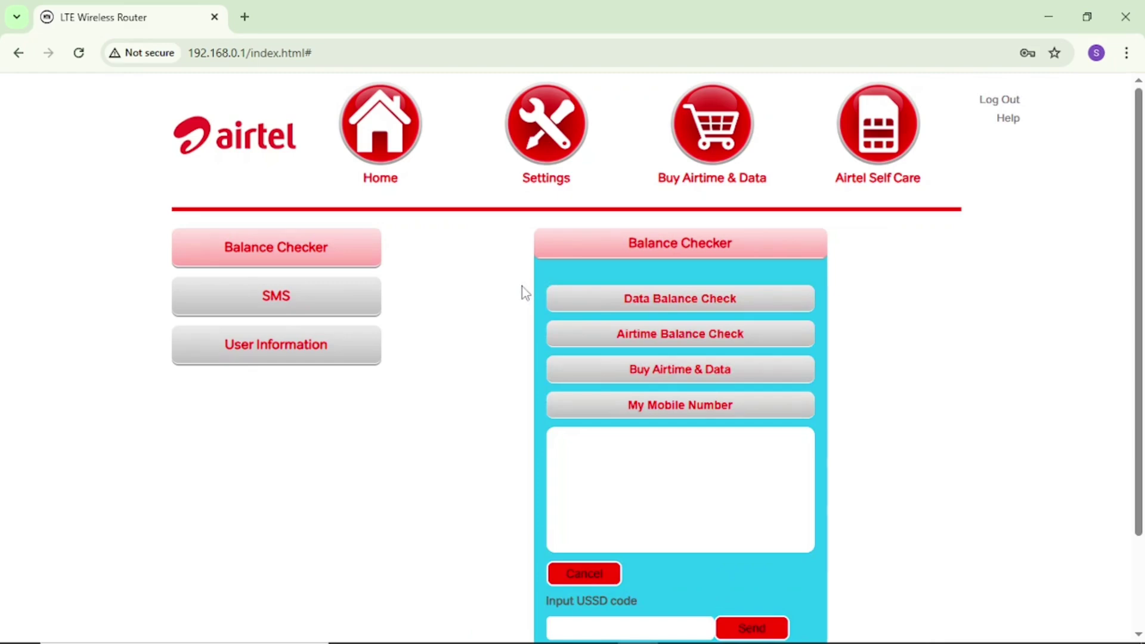
Step: Return to the Home status page and check the computer's available Wi-Fi networks
left_click(397, 141)
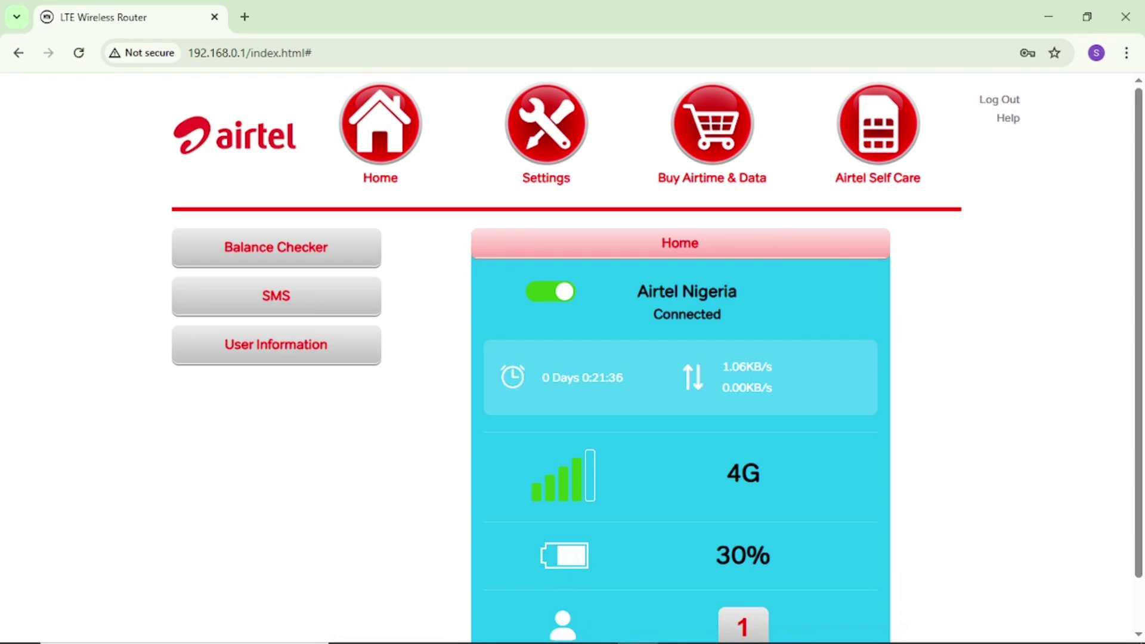
left_click(1039, 628)
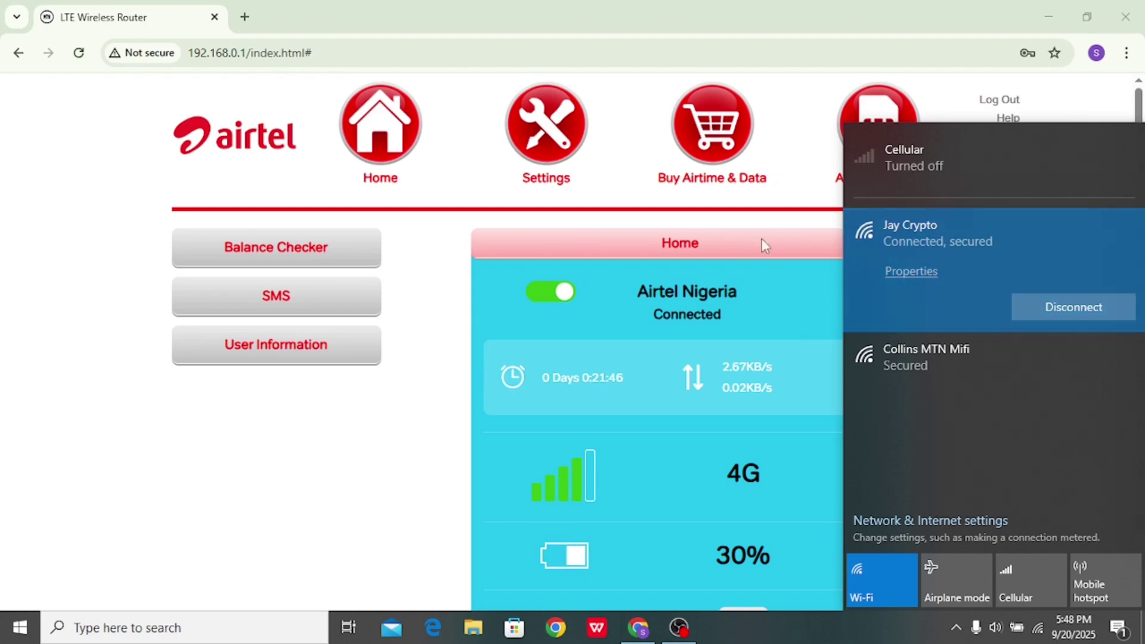
left_click(430, 261)
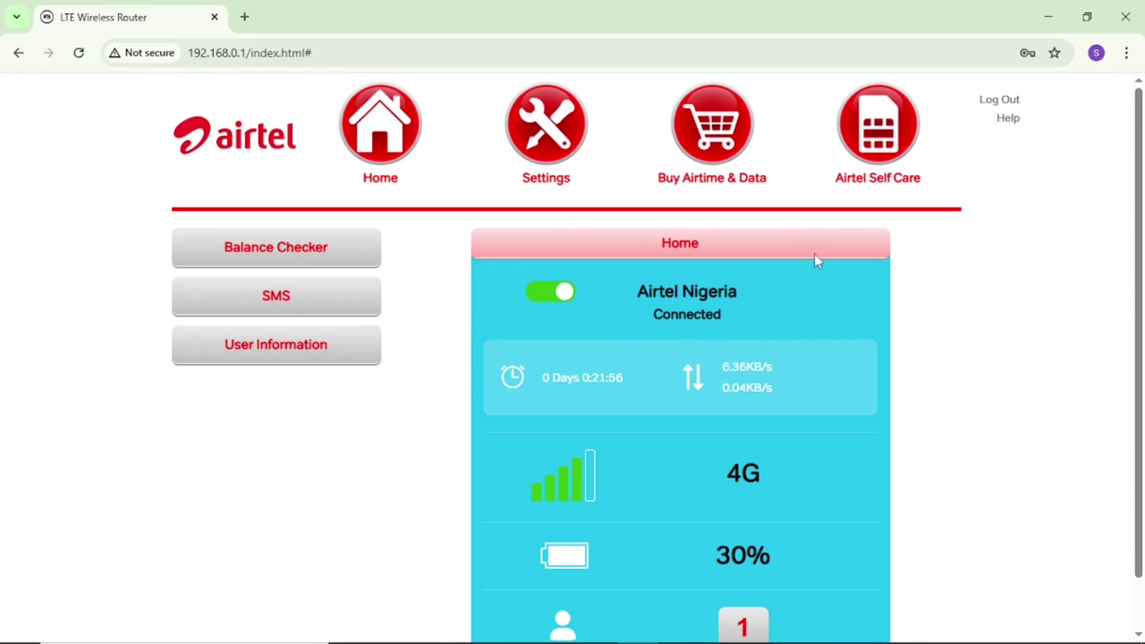
left_click(367, 359)
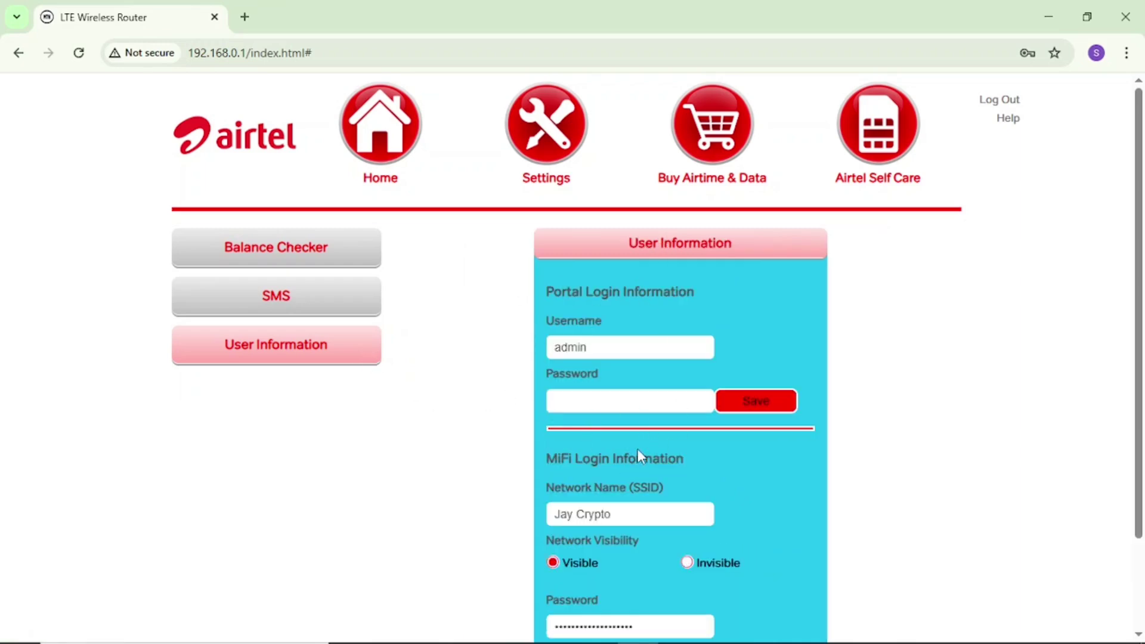
Step: Change the MiFi network name (SSID) to 'uis s xax jsnxkjoNBC'
scroll(639, 456, "down", 2)
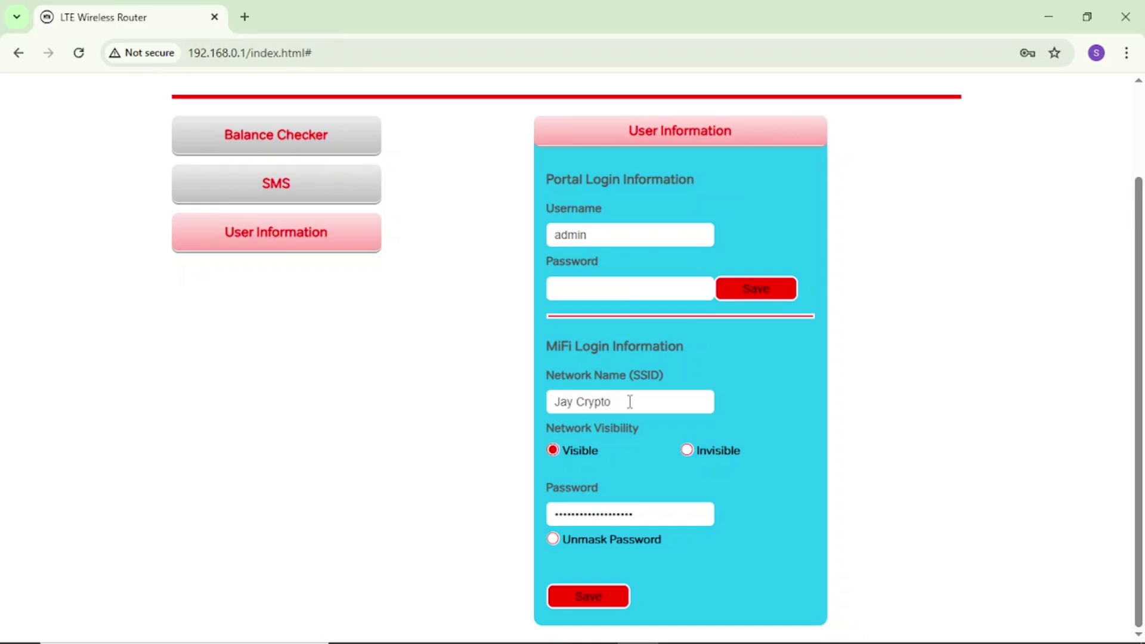
key("BackSpace")
key("BackSpace")
key("BackSpace")
key("BackSpace")
key("BackSpace")
key("BackSpace")
key("BackSpace")
key("BackSpace")
key("BackSpace")
key("BackSpace")
type("kjoNBC")
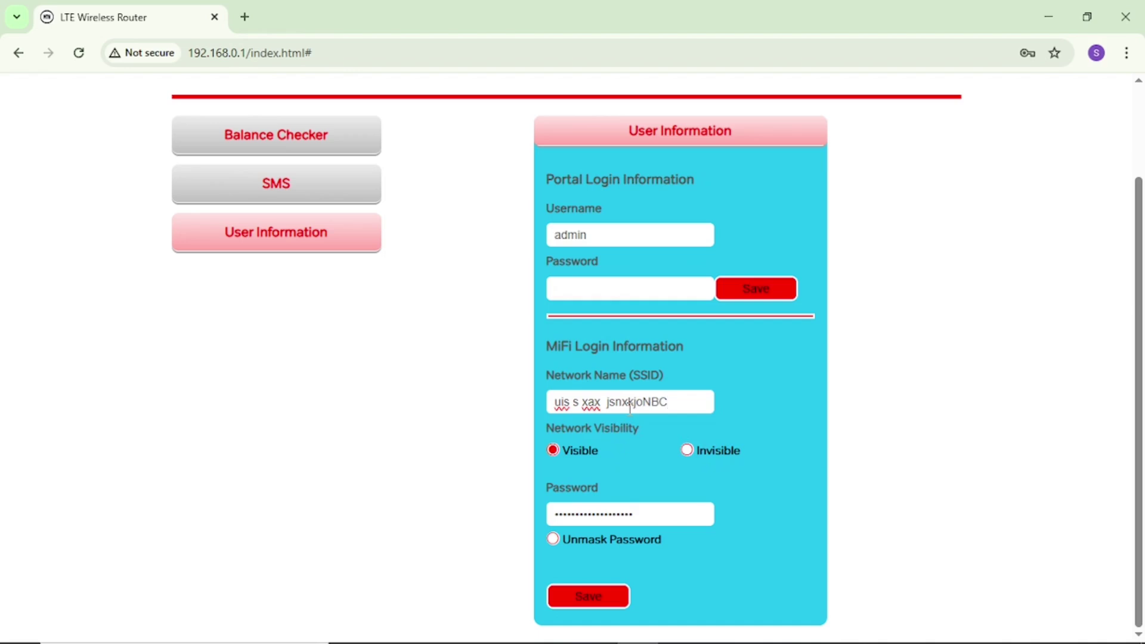
Step: Replace the MiFi Wi-Fi password with a new one
left_click(652, 514)
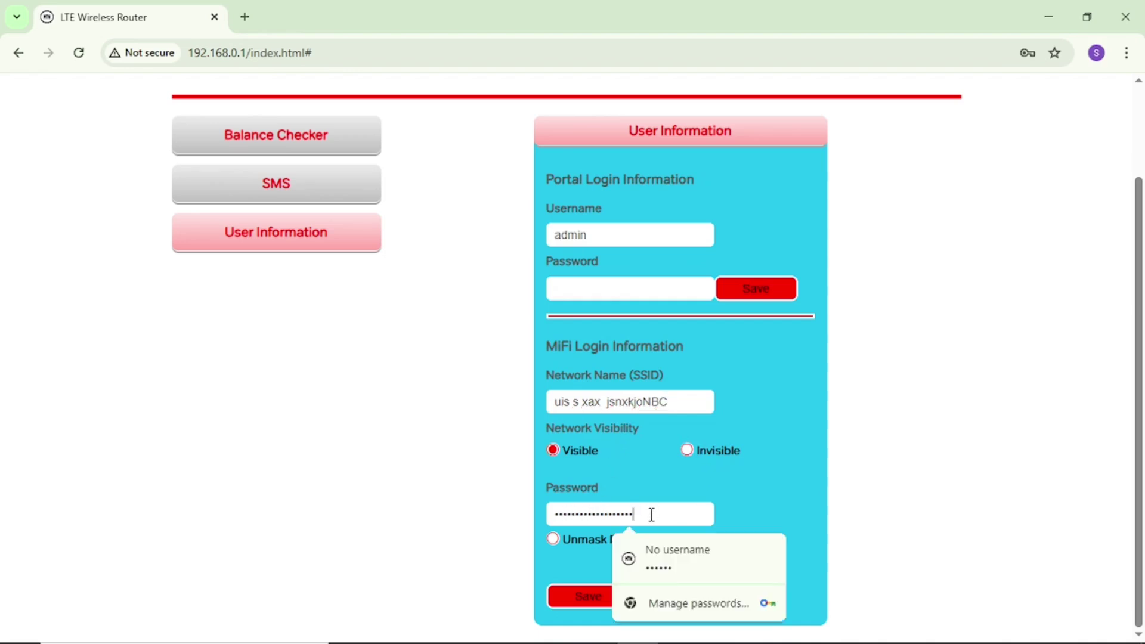
key("BackSpace")
key("BackSpace")
key("BackSpace")
key("BackSpace")
key("BackSpace")
key("BackSpace")
key("BackSpace")
key("BackSpace")
key("BackSpace")
key("BackSpace")
key("BackSpace")
key("BackSpace")
key("BackSpace")
key("BackSpace")
key("BackSpace")
key("BackSpace")
key("BackSpace")
key("BackSpace")
key("BackSpace")
type("1234")
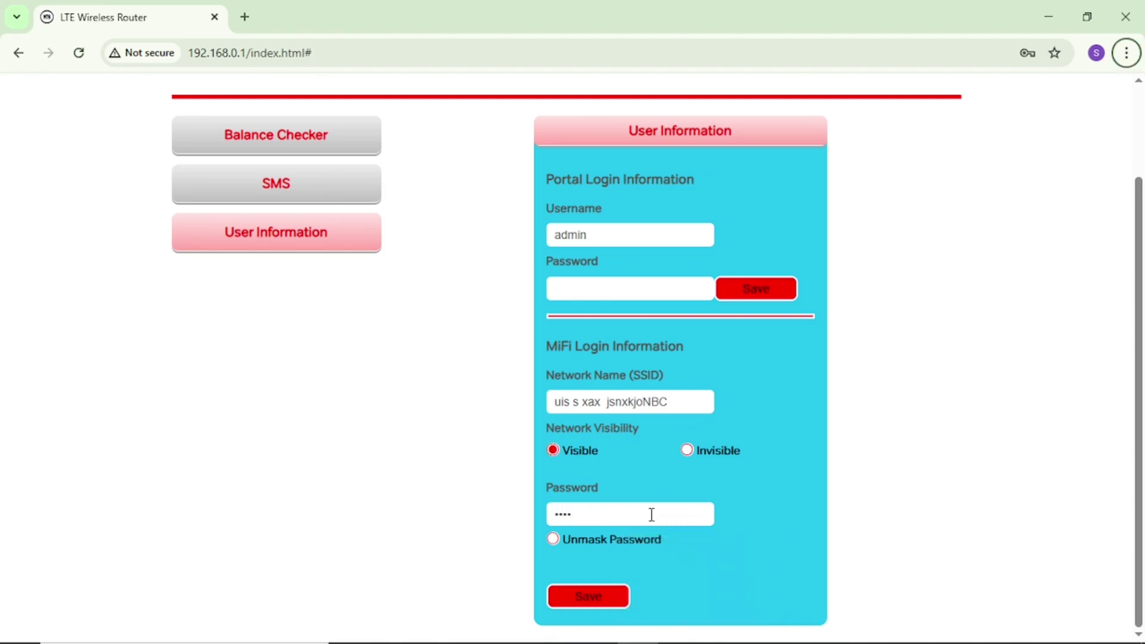
left_click(652, 514)
type("567890123")
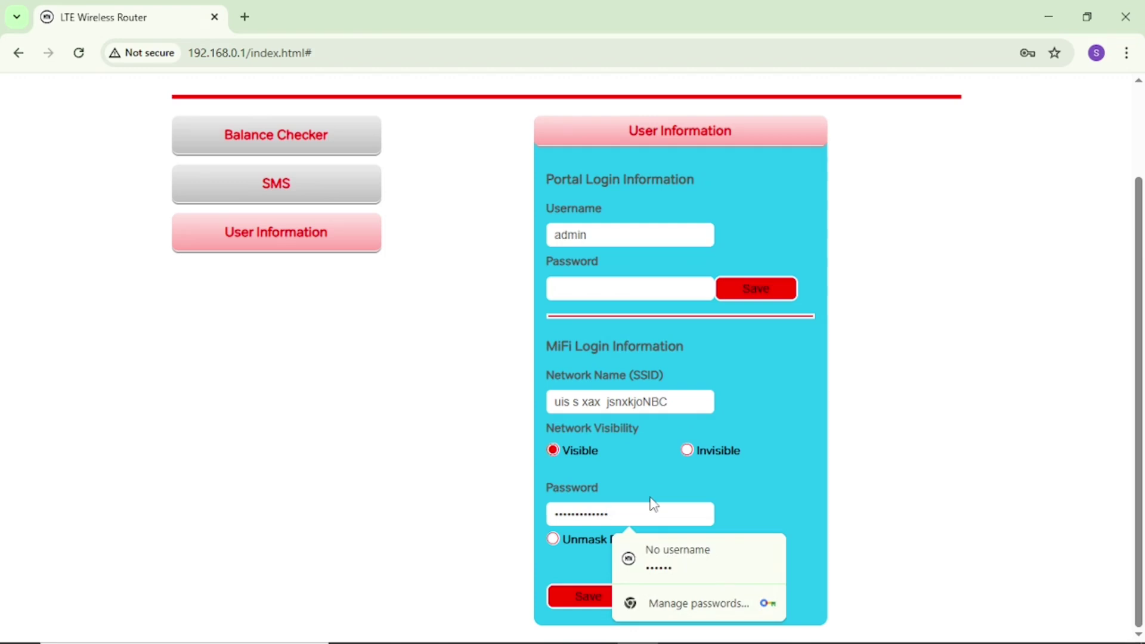
left_click(739, 493)
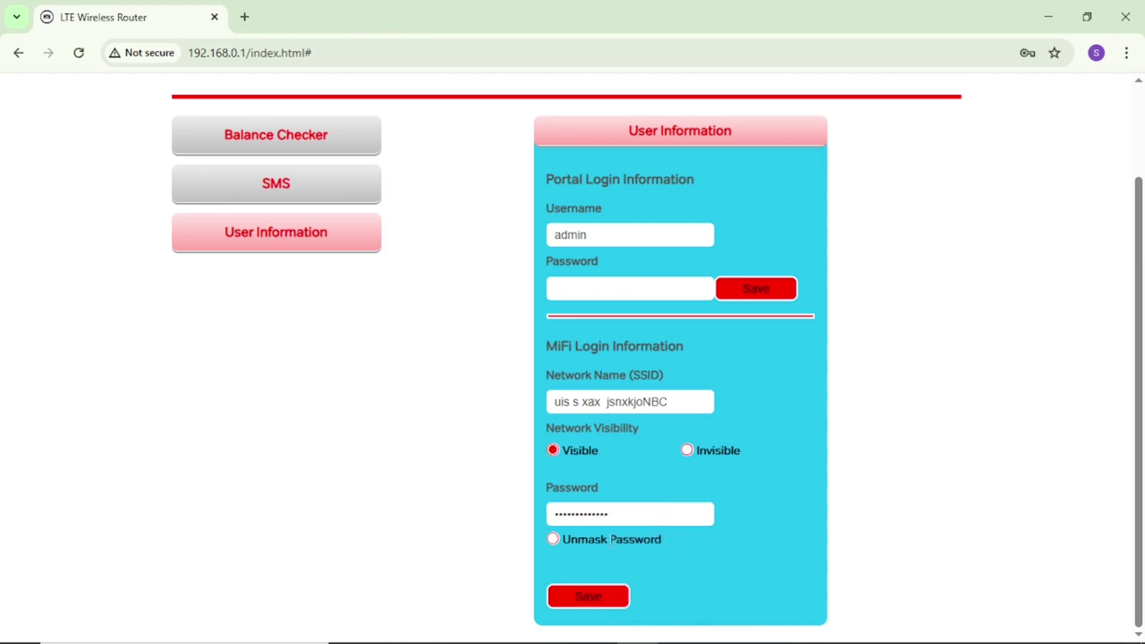
mouse_move(979, 632)
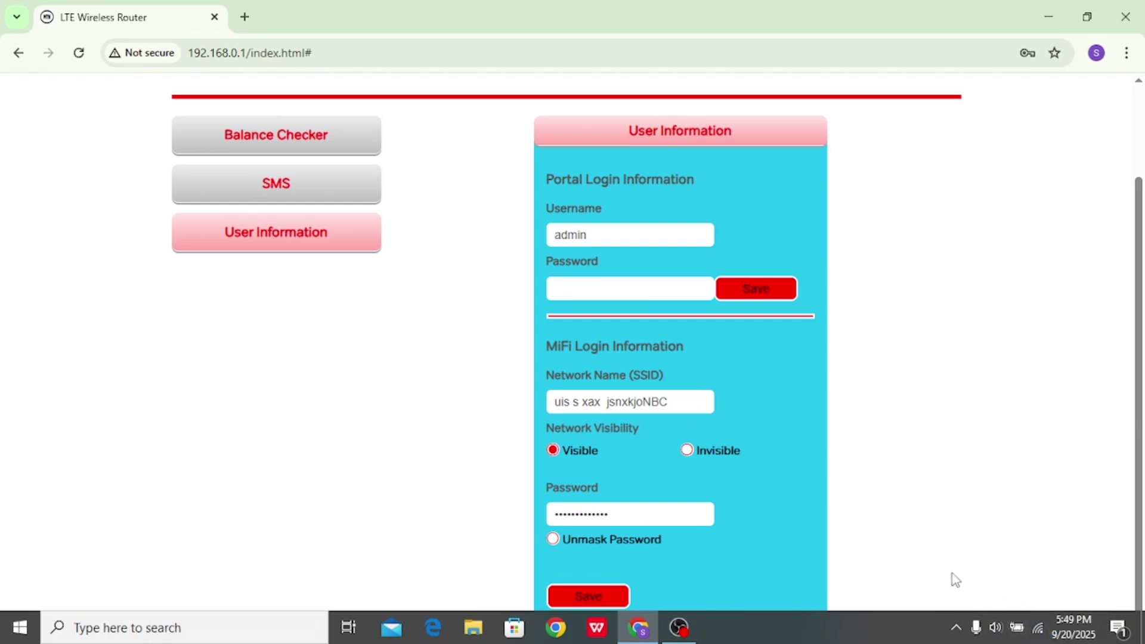
Step: Go back to the Home status page, then move to the Settings section
scroll(824, 461, "up", 2)
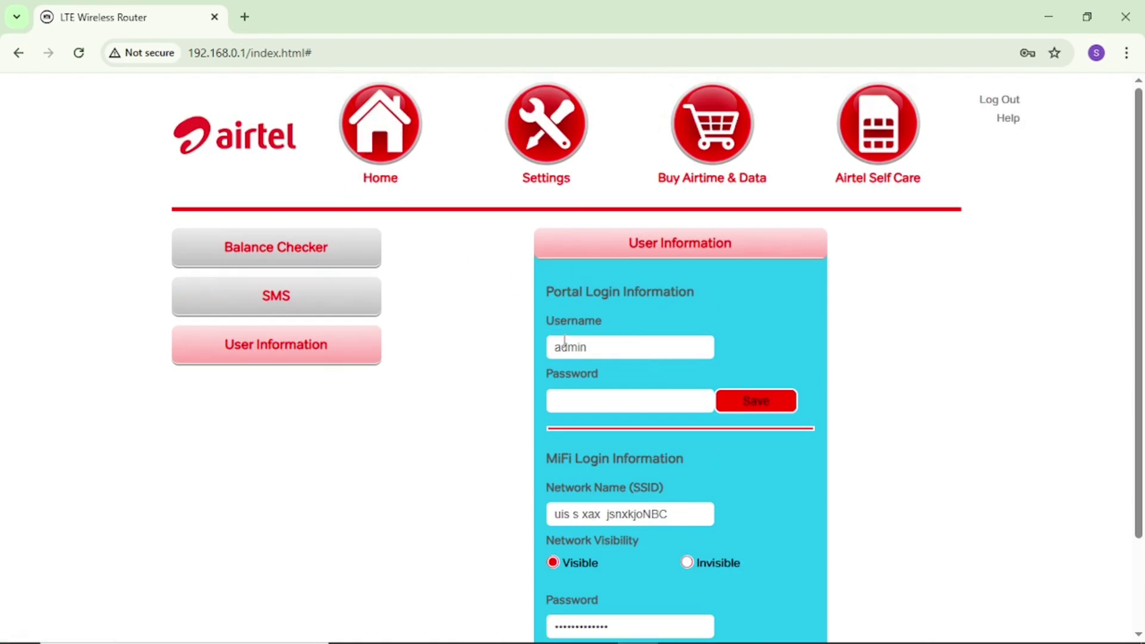
left_click(394, 136)
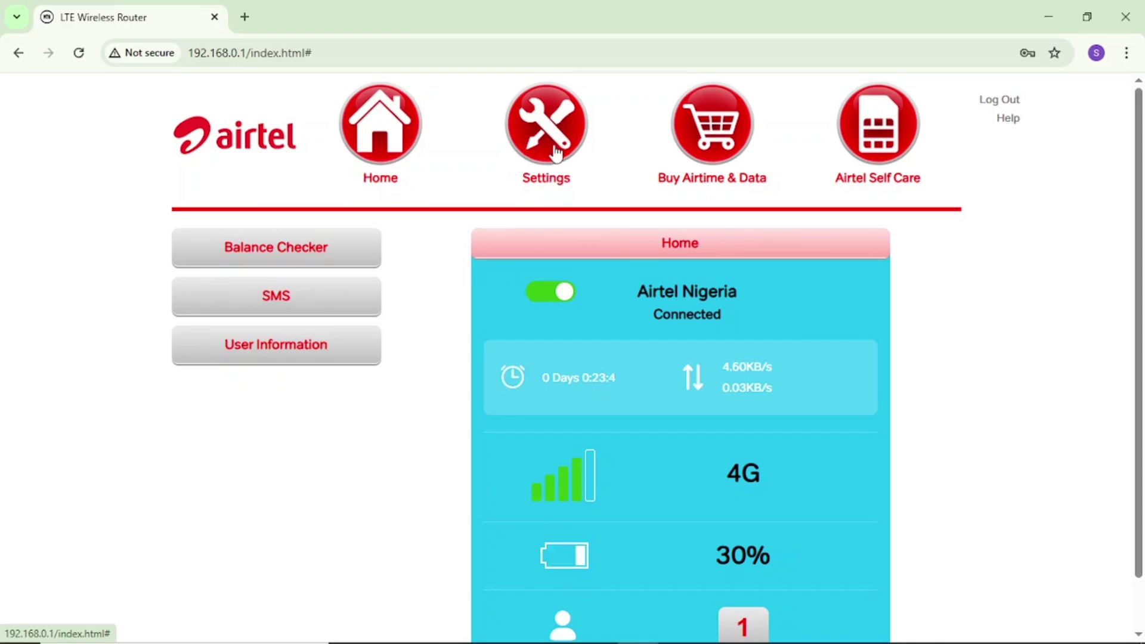
left_click(555, 153)
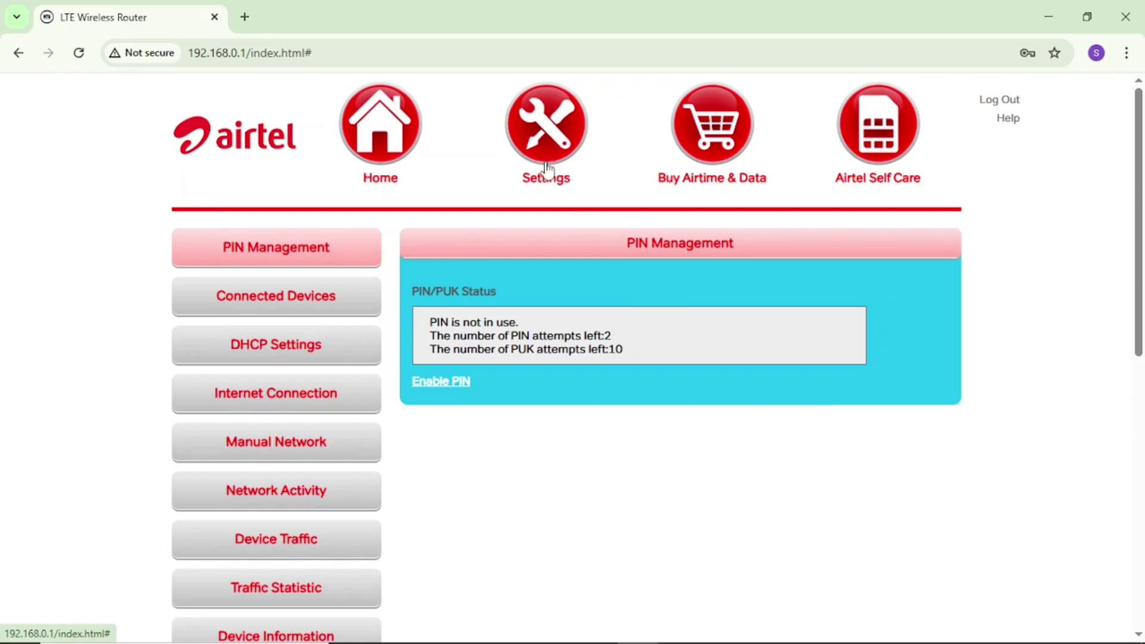
Step: Scroll the Settings menu down toward Wireless Settings
scroll(344, 383, "down", 4)
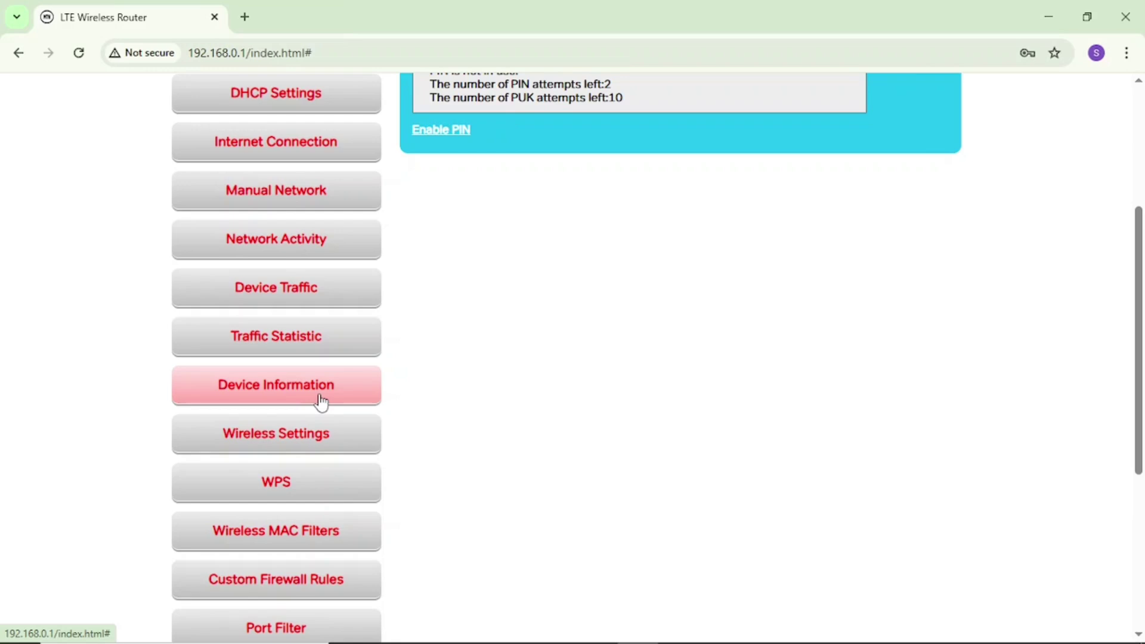
scroll(321, 402, "down", 1)
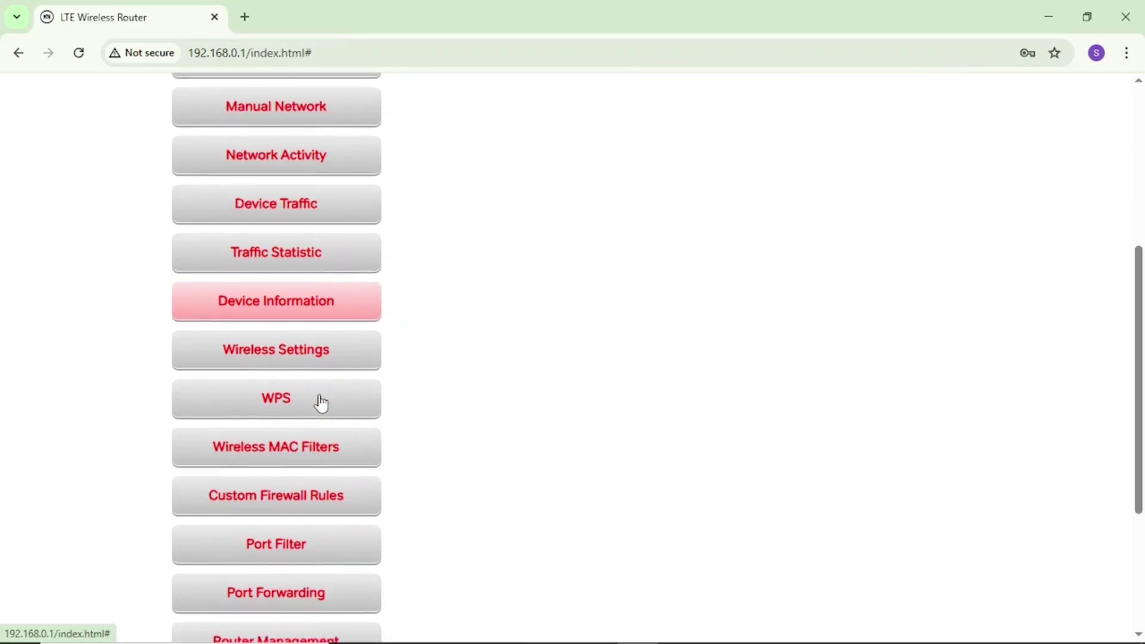
Step: In Wireless Settings, rename the network SSID to FUIQWHOWIQNCOQALA
left_click(293, 359)
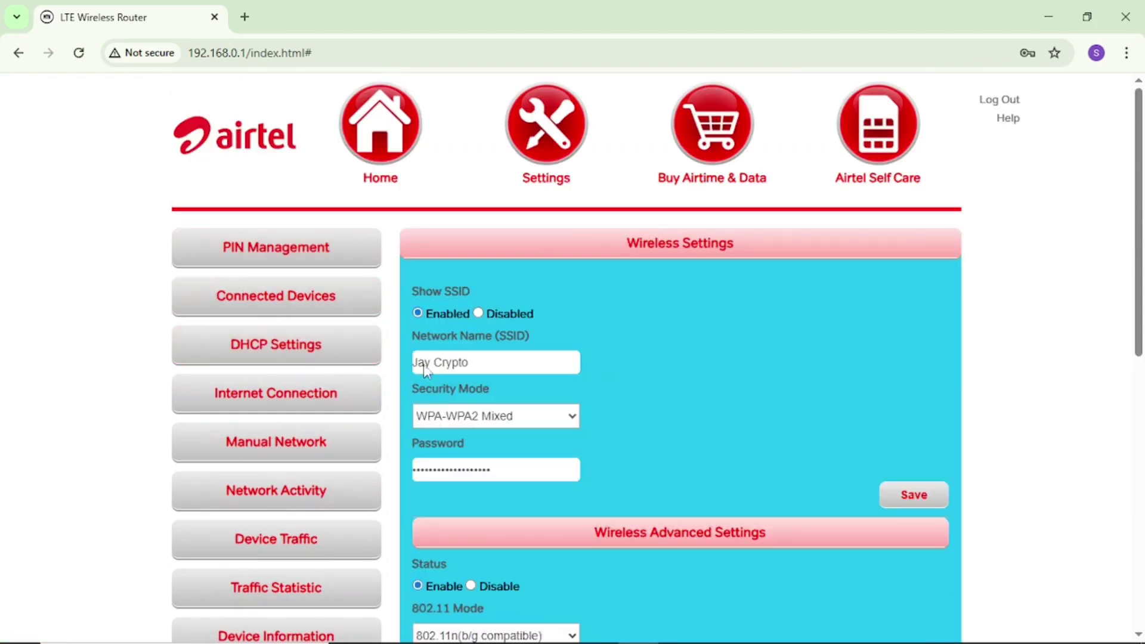
scroll(618, 357, "down", 2)
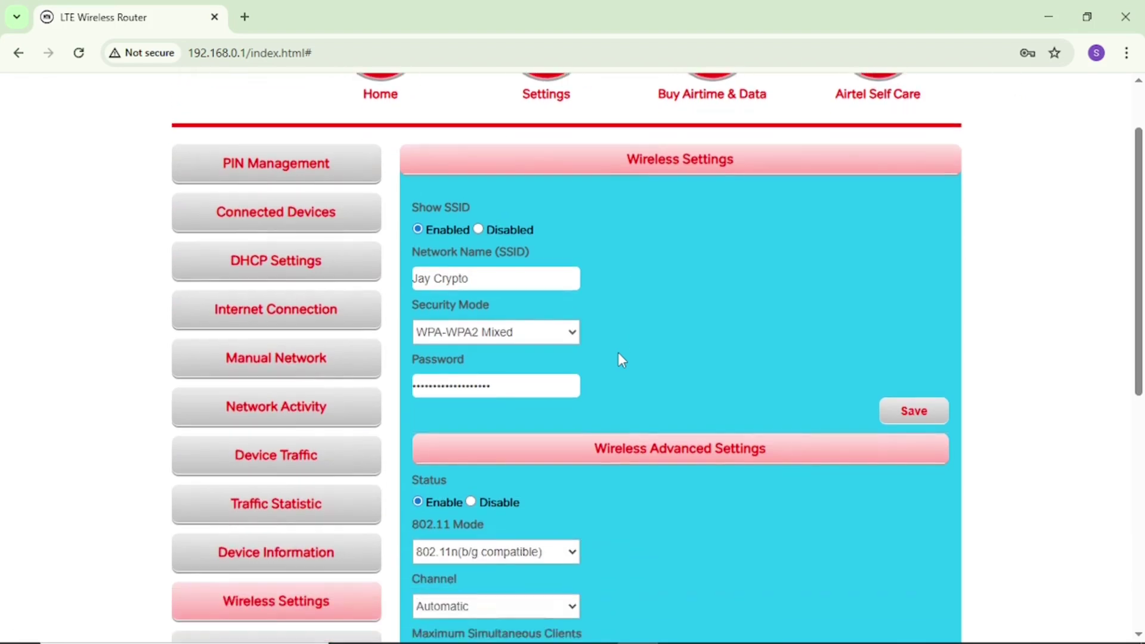
scroll(602, 376, "up", 2)
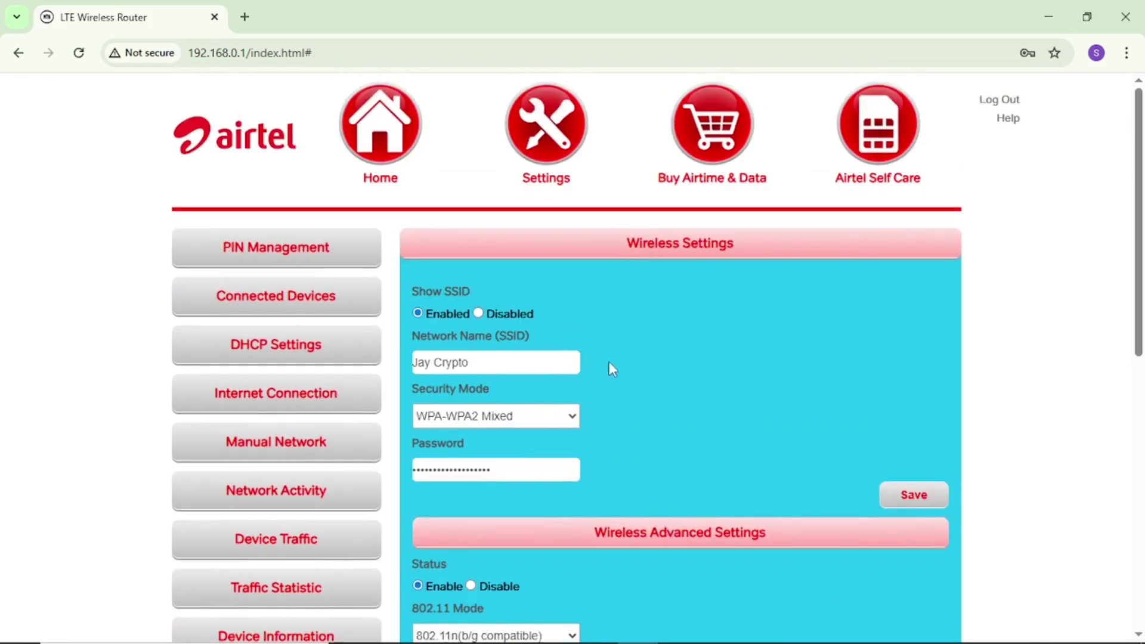
left_click(487, 362)
key("BackSpace")
key("BackSpace")
key("BackSpace")
key("BackSpace")
key("BackSpace")
key("BackSpace")
key("BackSpace")
key("BackSpace")
key("BackSpace")
key("BackSpace")
type("FUIQWHOWIQNCOQALA")
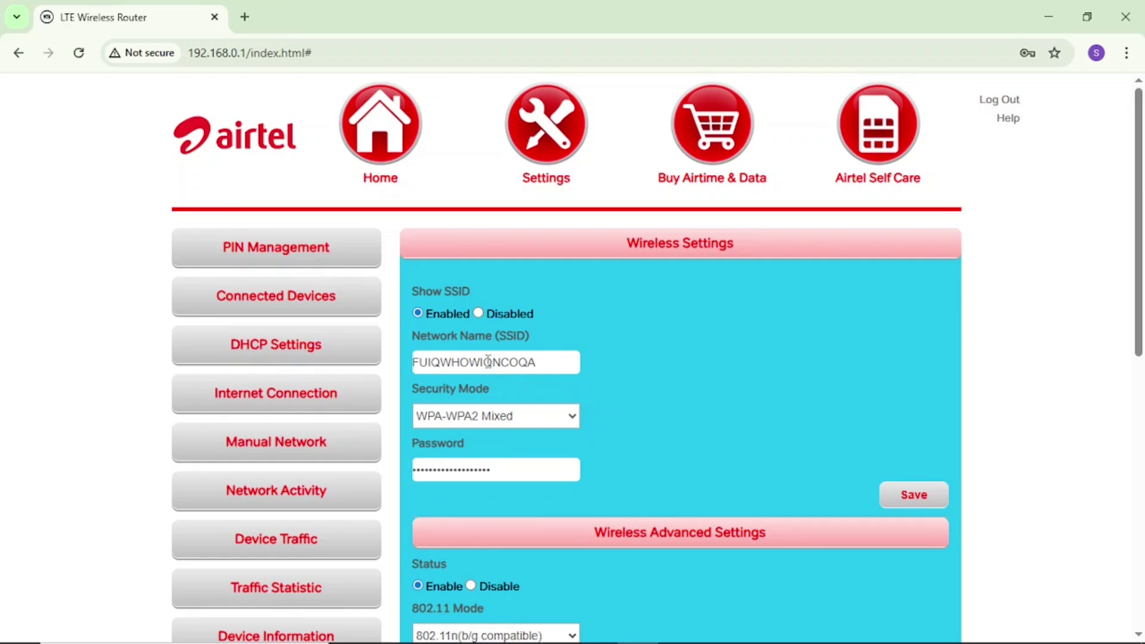
Step: Replace the Wi-Fi password with a new one
left_click(497, 474)
key("BackSpace")
key("BackSpace")
key("BackSpace")
key("BackSpace")
key("BackSpace")
key("BackSpace")
key("BackSpace")
key("BackSpace")
key("BackSpace")
key("BackSpace")
key("BackSpace")
key("BackSpace")
key("BackSpace")
key("BackSpace")
key("BackSpace")
key("BackSpace")
key("BackSpace")
key("BackSpace")
key("BackSpace")
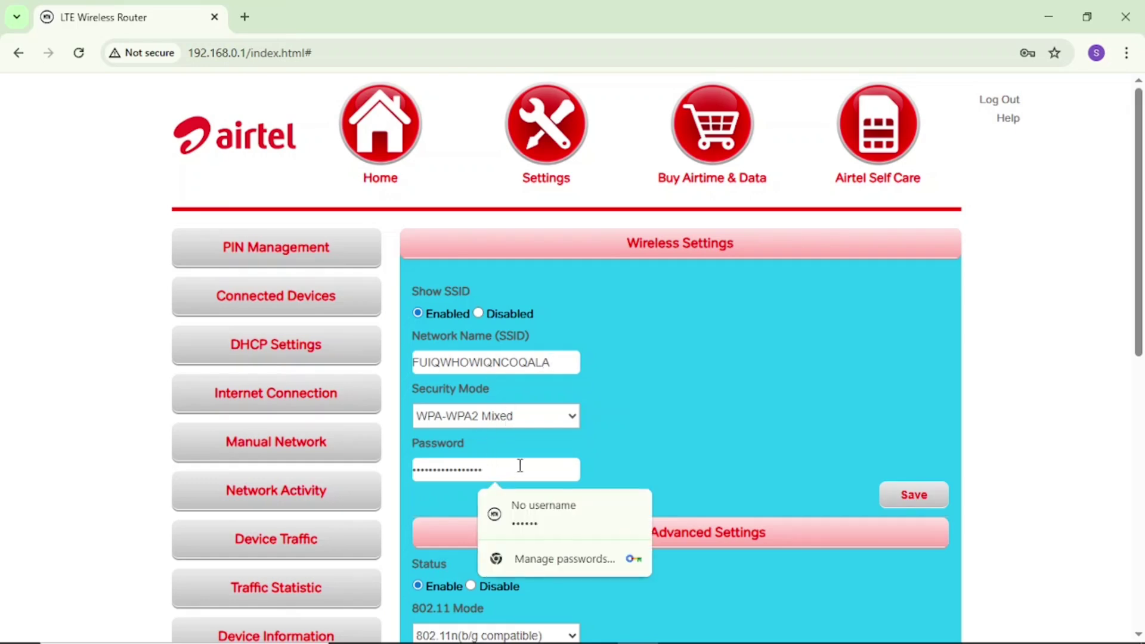
type("•••••••••••")
left_click(750, 409)
mouse_move(1011, 634)
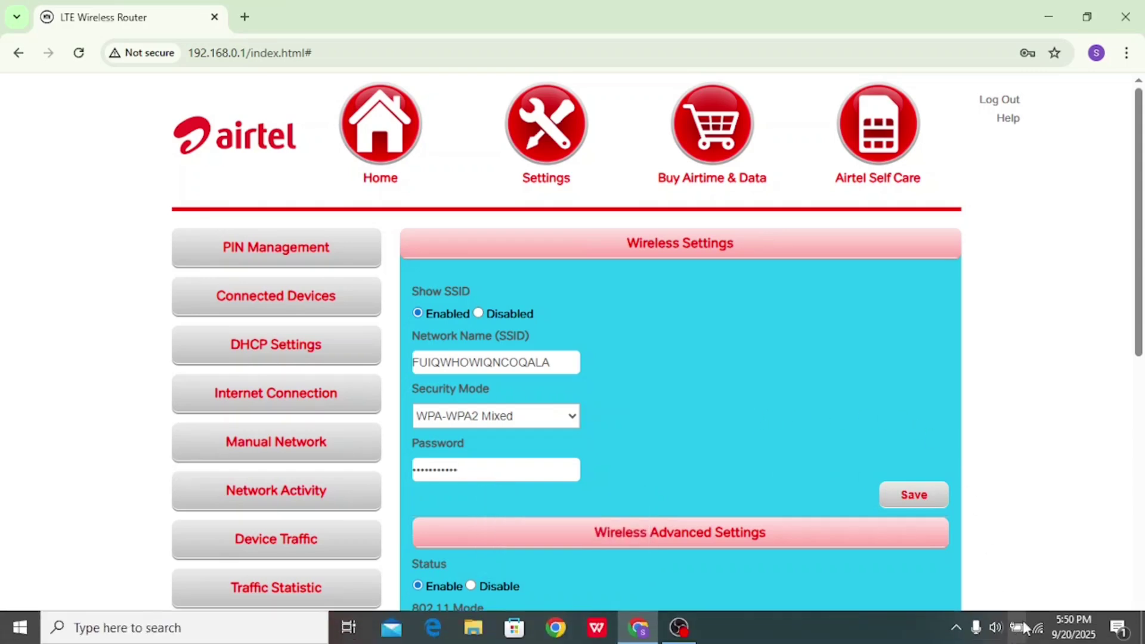